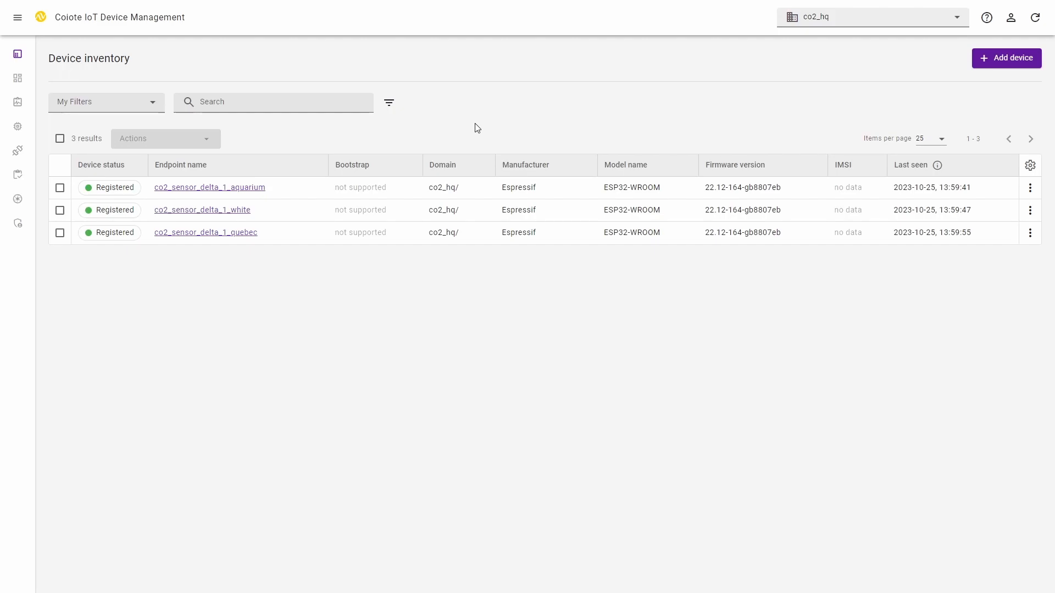
- Open the Data Integration Center and start adding a new event handler that uses the Webhook method
{"action": "left_click", "coordinate": [18, 17]}
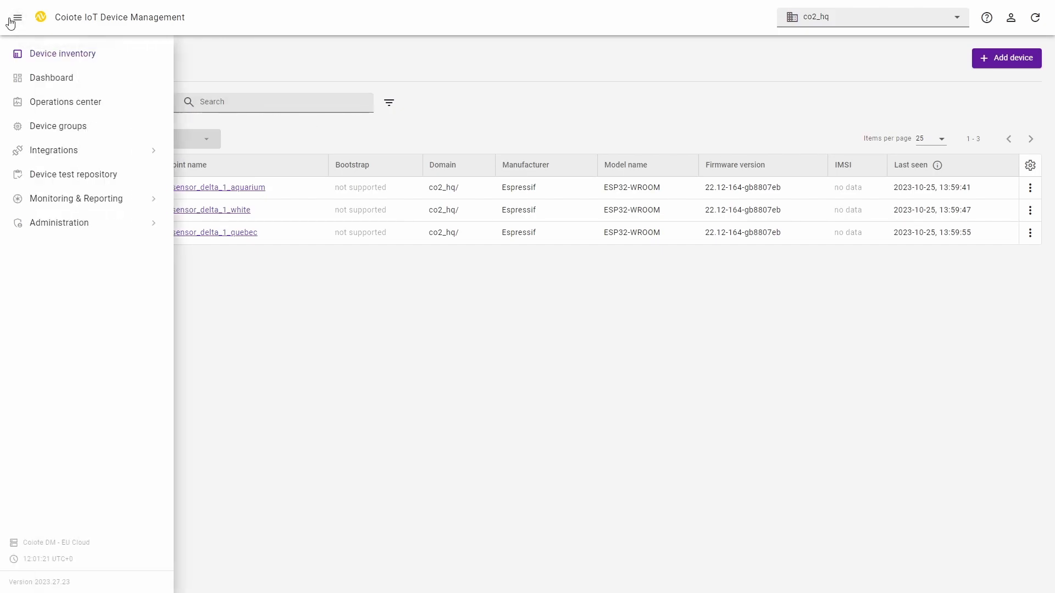
{"action": "left_click", "coordinate": [71, 155]}
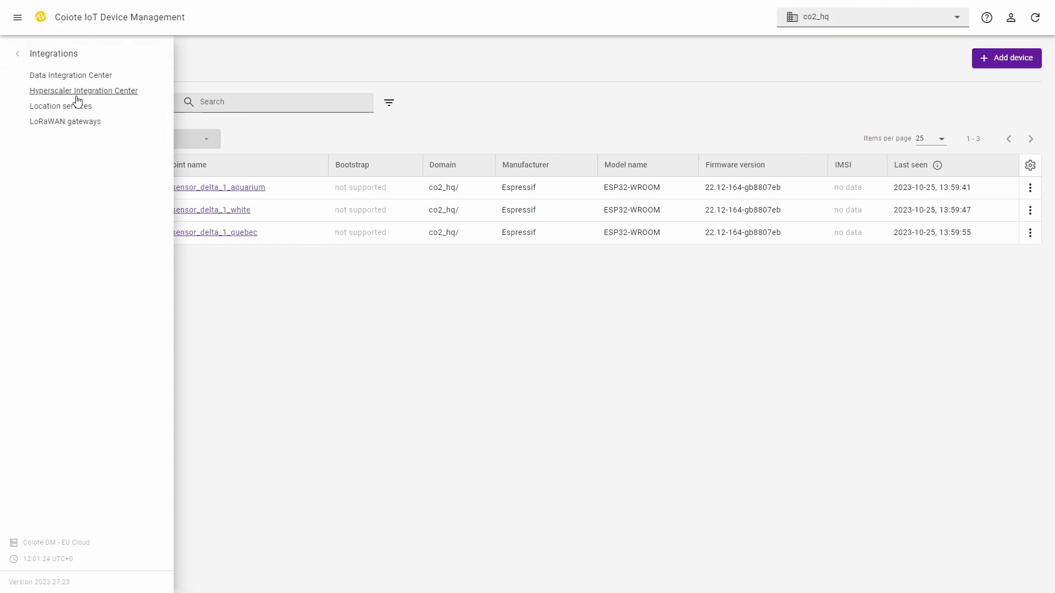
{"action": "left_click", "coordinate": [77, 76]}
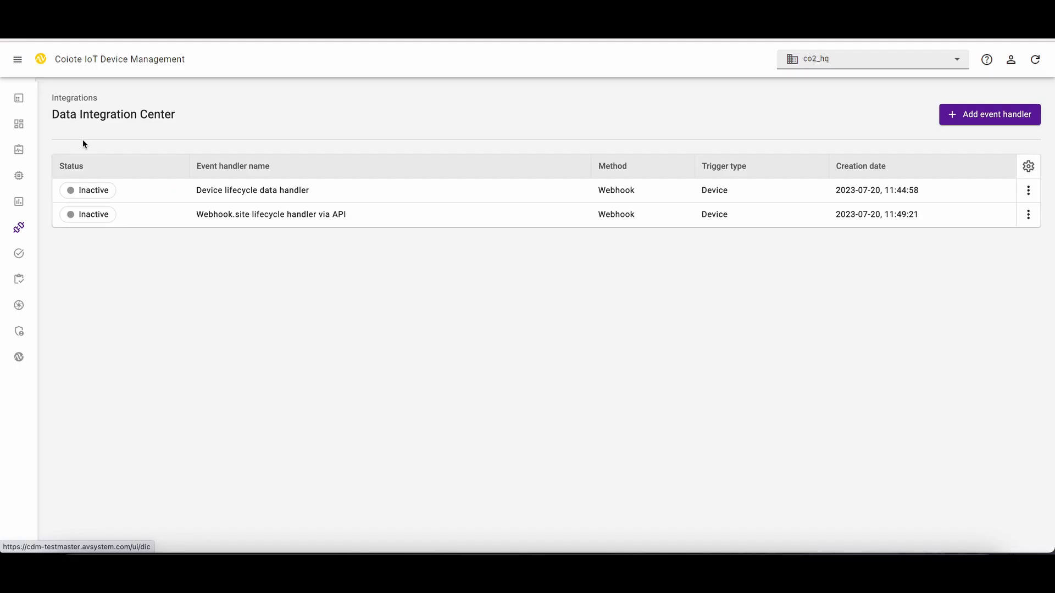
{"action": "left_click", "coordinate": [996, 117]}
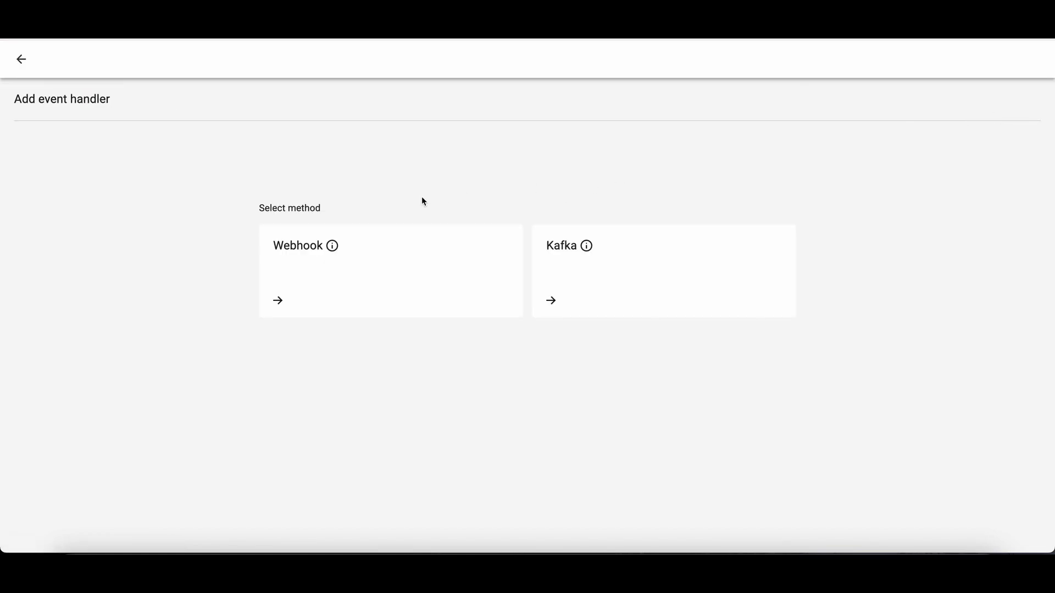
{"action": "left_click", "coordinate": [380, 287]}
- Name the event handler "Temperature data forwarder", enable its activation after creation, and continue to the events settings
{"action": "left_click", "coordinate": [176, 191]}
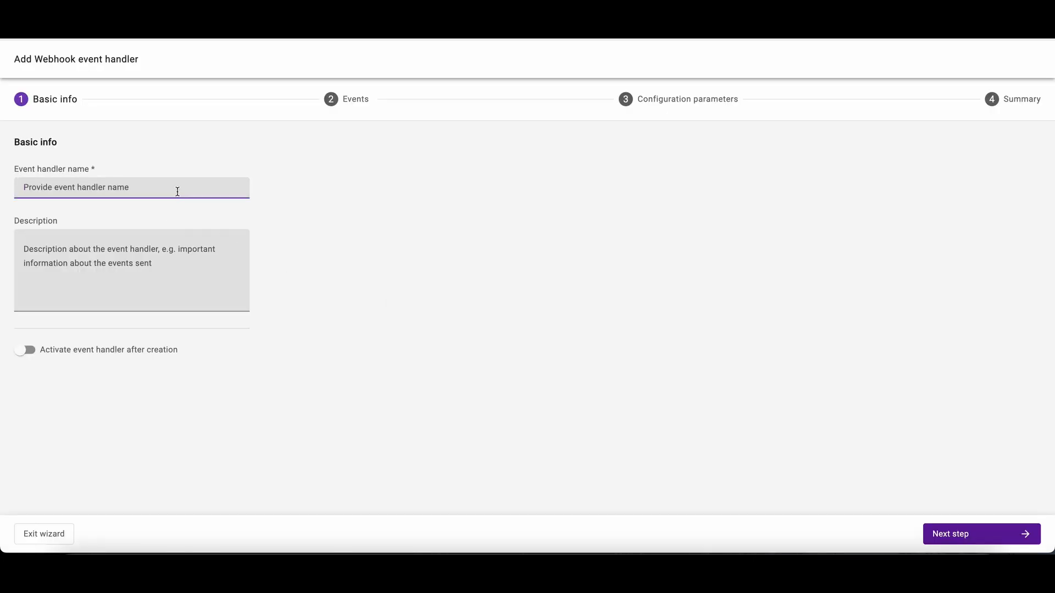
{"action": "type", "text": "Temperature data forwarder"}
{"action": "left_click", "coordinate": [29, 352]}
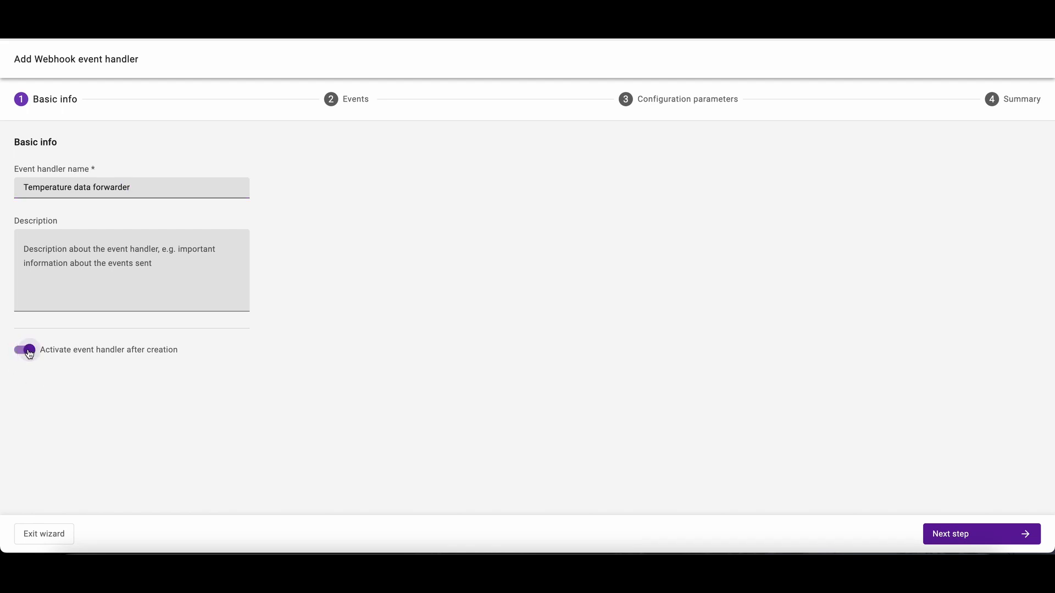
{"action": "left_click", "coordinate": [967, 540]}
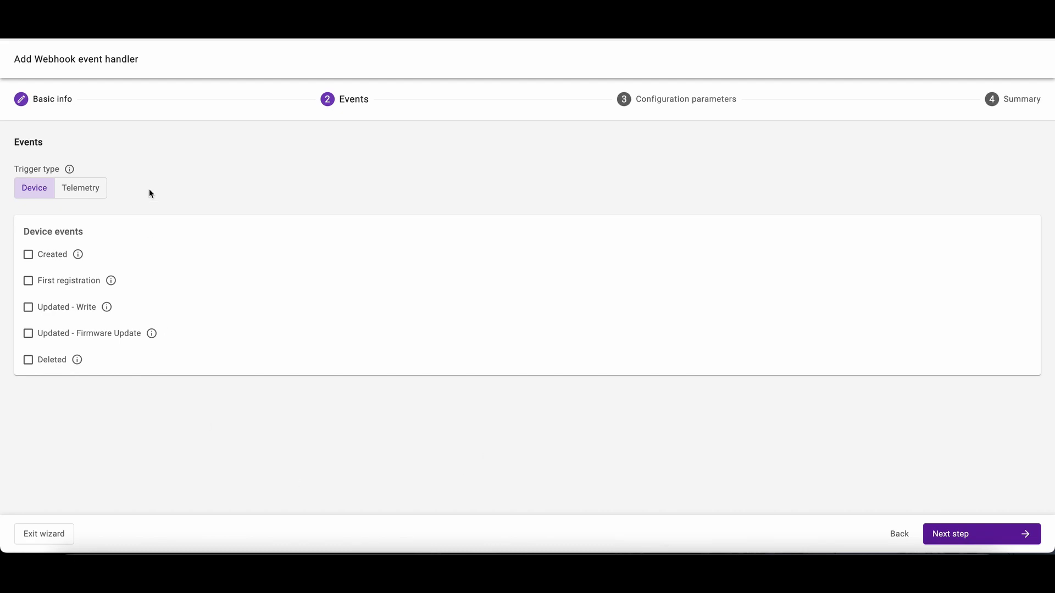
- Set a Telemetry trigger on the /5700 Sensor Value resource of /3303 Temperature, and choose Influx data formatting for the handler
{"action": "left_click", "coordinate": [87, 196]}
{"action": "left_click", "coordinate": [86, 225]}
{"action": "type", "text": "temperature"}
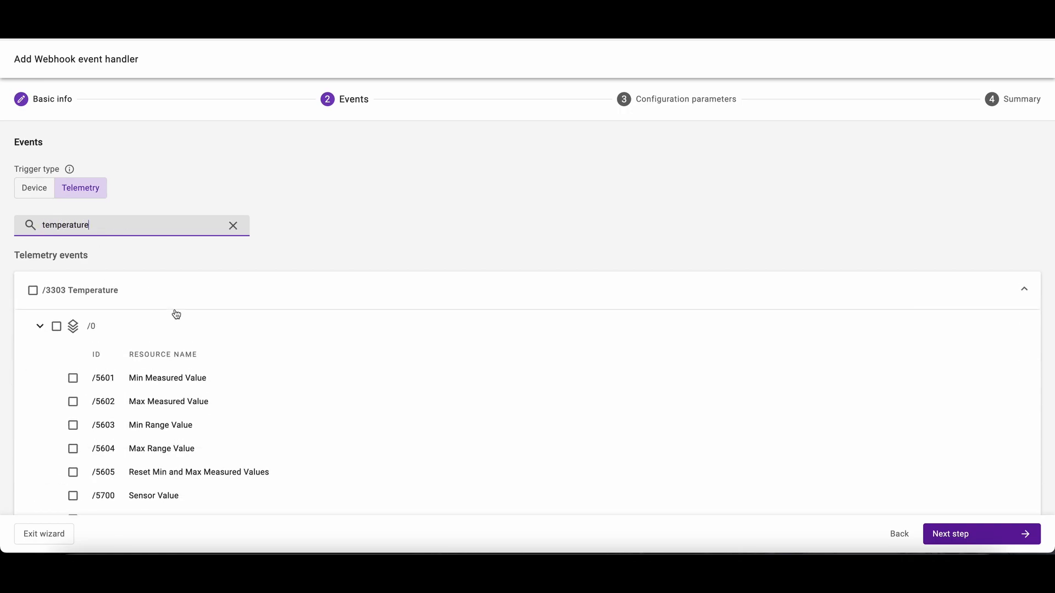
{"action": "scroll", "coordinate": [176, 314], "scroll_direction": "down", "scroll_amount": 2}
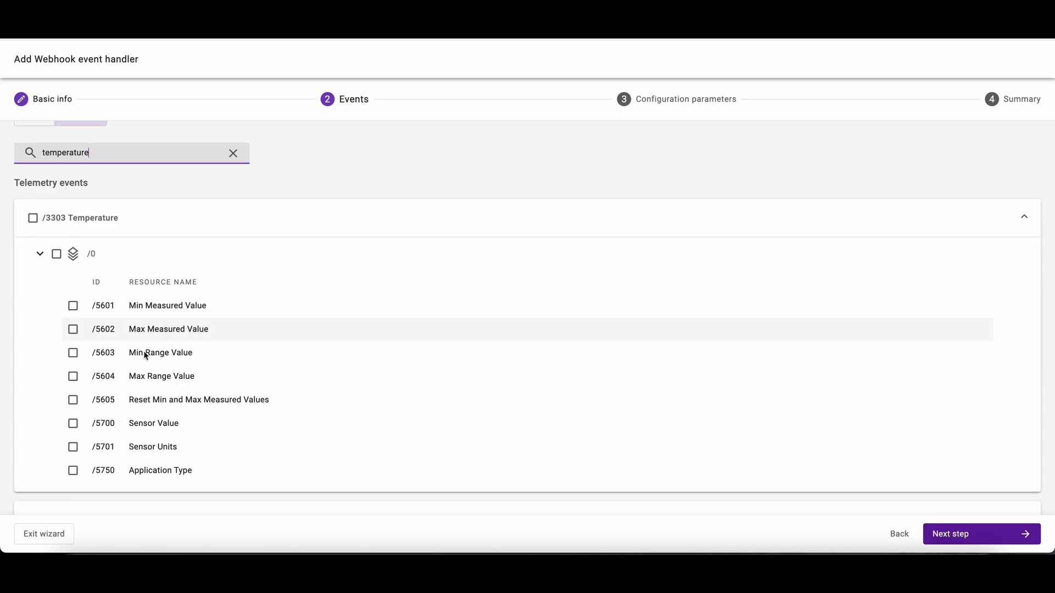
{"action": "left_click", "coordinate": [73, 423]}
{"action": "left_click", "coordinate": [966, 535]}
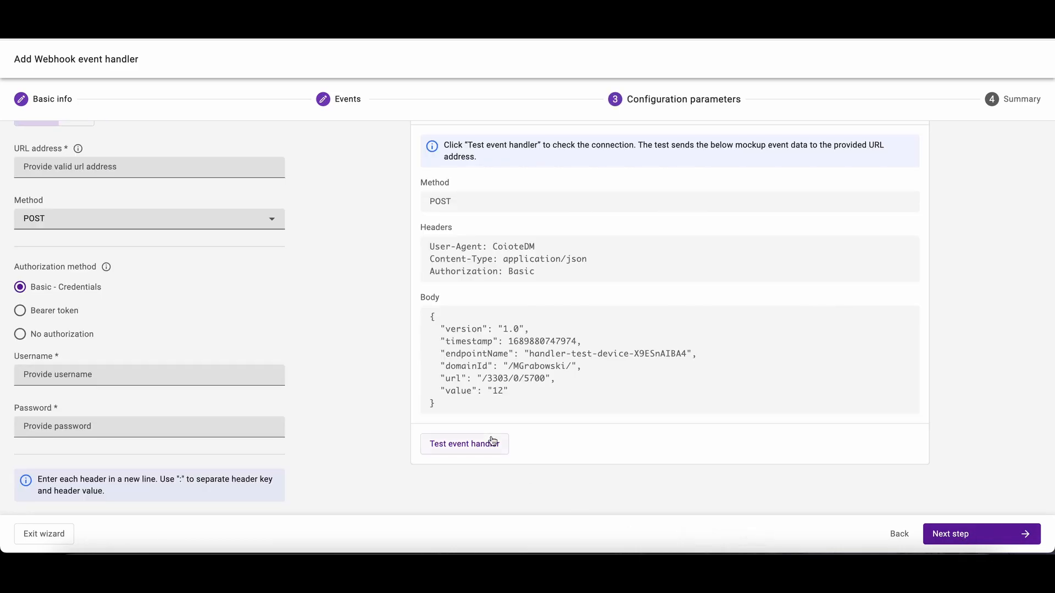
{"action": "scroll", "coordinate": [321, 305], "scroll_direction": "up", "scroll_amount": 2}
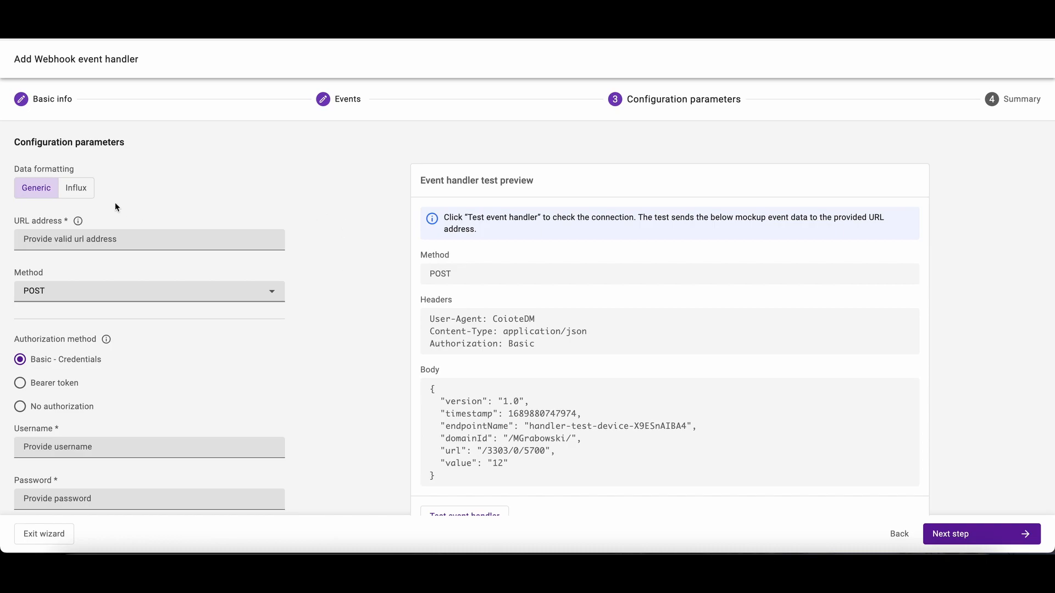
{"action": "left_click", "coordinate": [81, 194]}
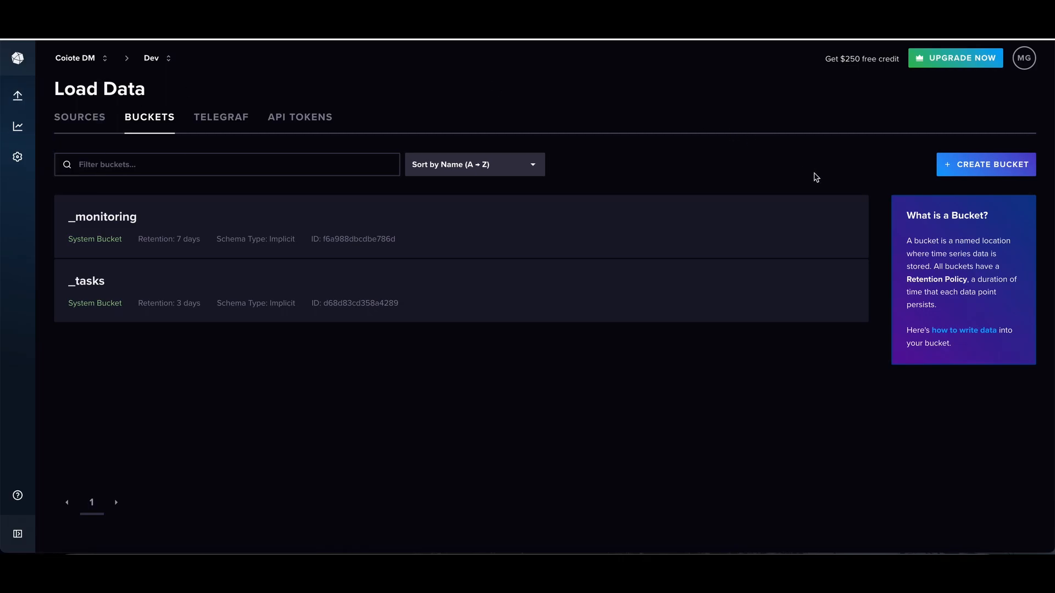
- Switch to InfluxDB Cloud and create a bucket named coiote-demo
{"action": "left_click", "coordinate": [944, 163]}
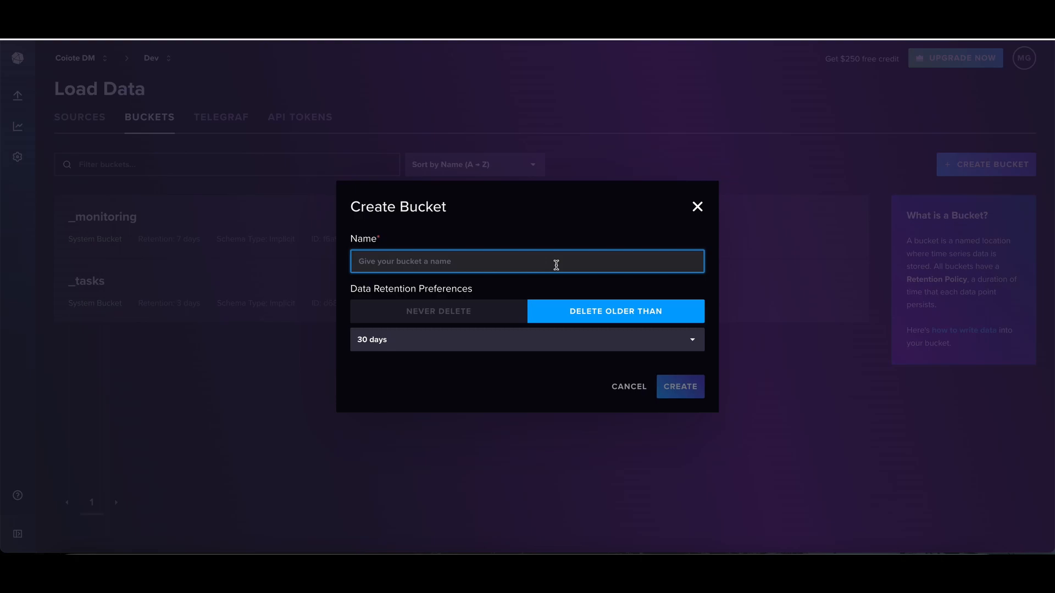
{"action": "type", "text": "coiote-demo"}
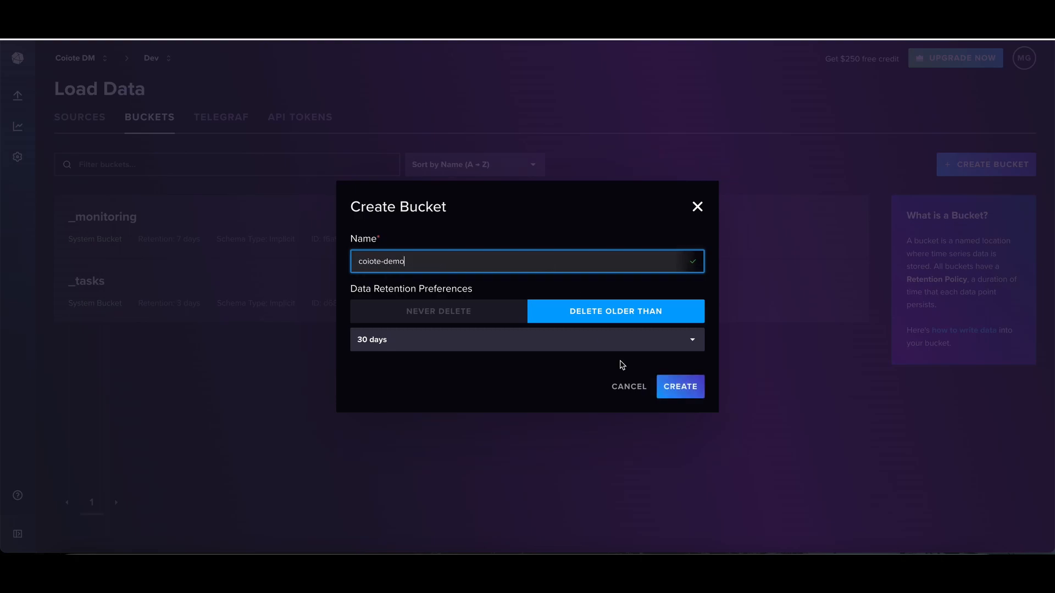
{"action": "left_click", "coordinate": [689, 394]}
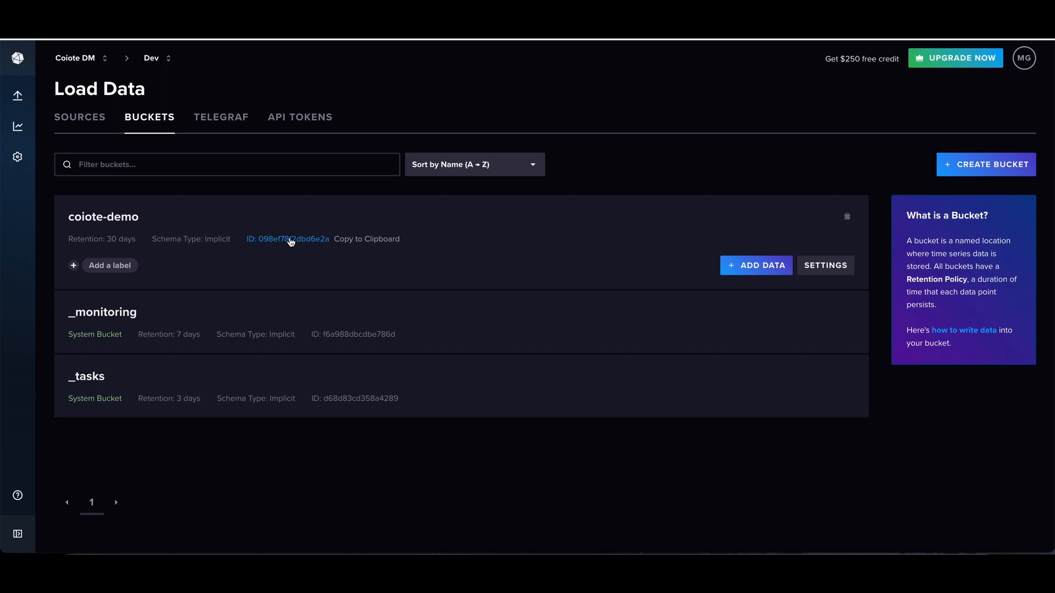
- Copy the coiote-demo bucket's ID and paste it on the "bucket id" line of the notes in Sublime Text
{"action": "left_click", "coordinate": [303, 239]}
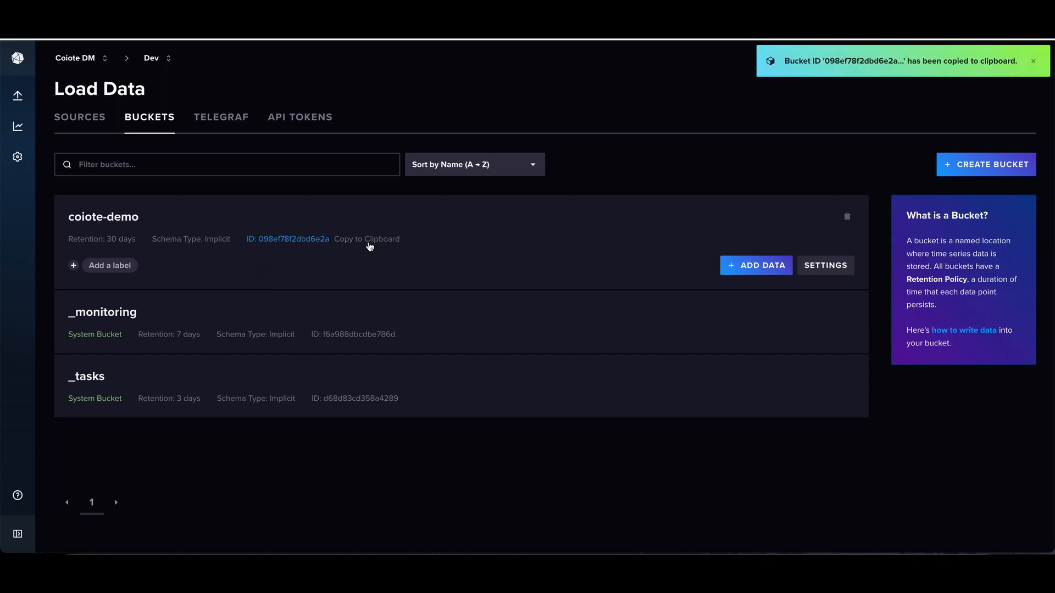
{"action": "left_click", "coordinate": [193, 568]}
{"action": "left_click", "coordinate": [244, 83]}
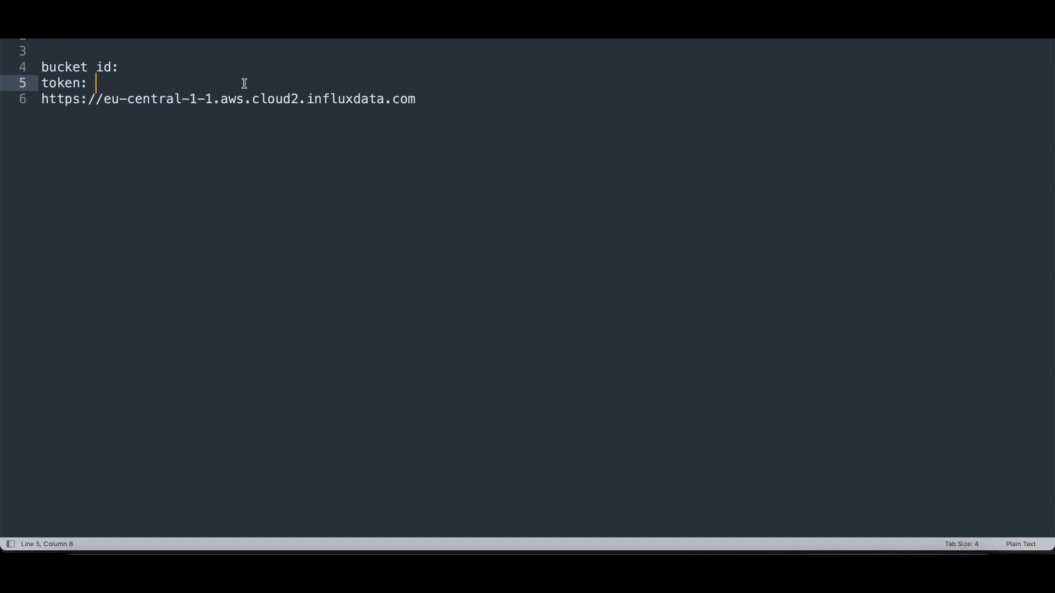
{"action": "left_click", "coordinate": [243, 67]}
{"action": "key", "text": "super+v"}
- Back in InfluxDB Cloud, generate a custom API token with read and write access to the coiote-demo bucket
{"action": "key", "text": "ctrl+Left"}
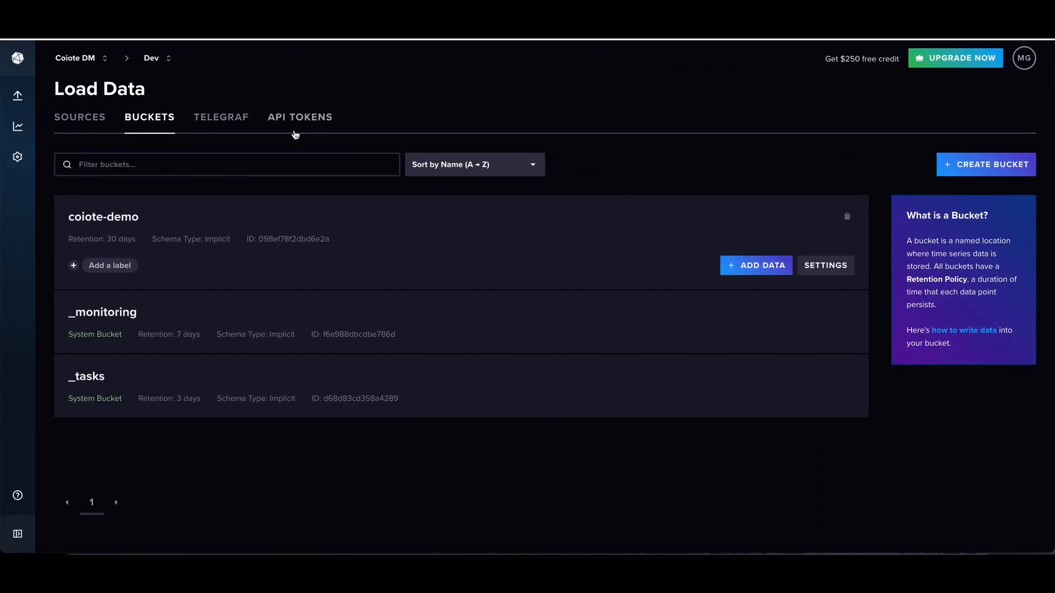
{"action": "left_click", "coordinate": [305, 127]}
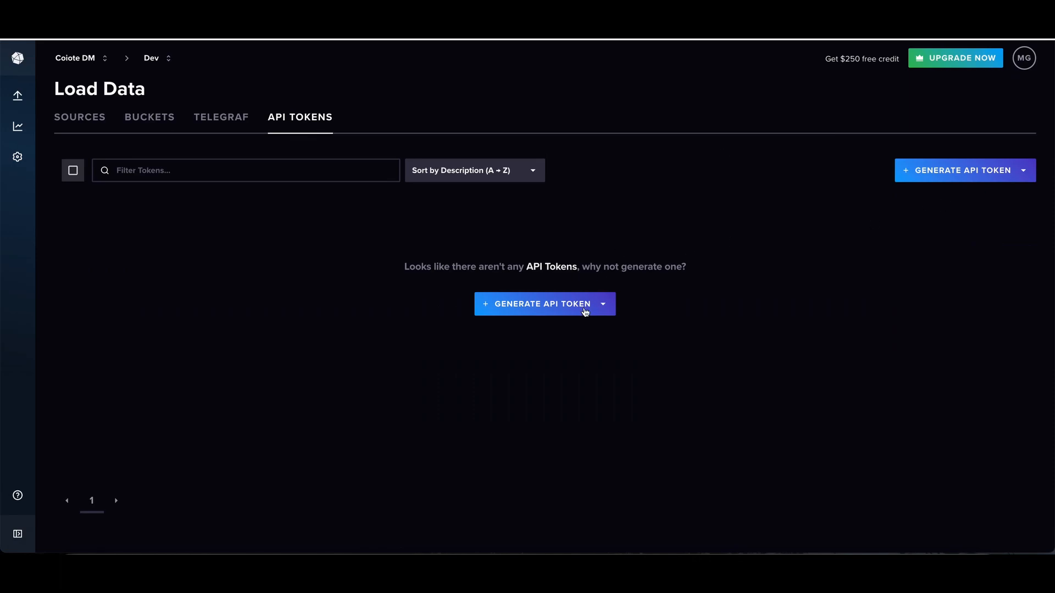
{"action": "left_click", "coordinate": [581, 314]}
{"action": "left_click", "coordinate": [530, 350]}
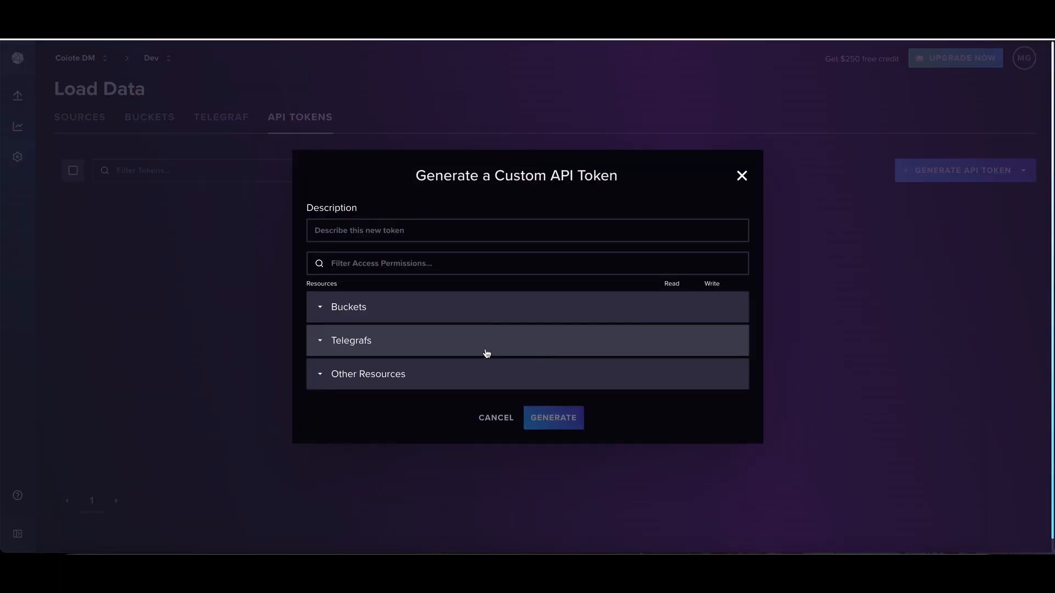
{"action": "left_click", "coordinate": [420, 313]}
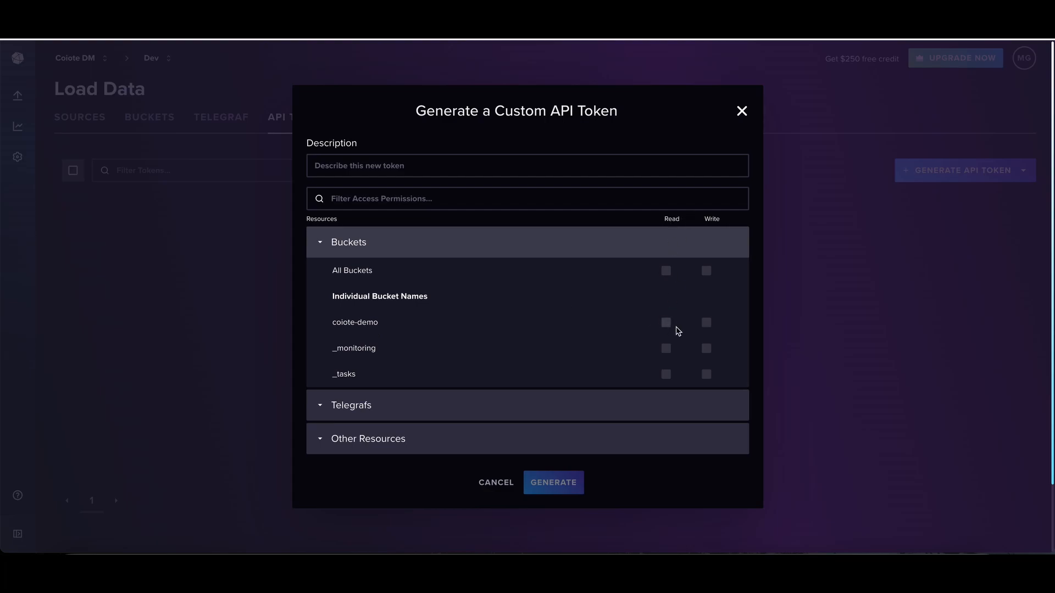
{"action": "left_click", "coordinate": [667, 324]}
{"action": "left_click", "coordinate": [706, 323]}
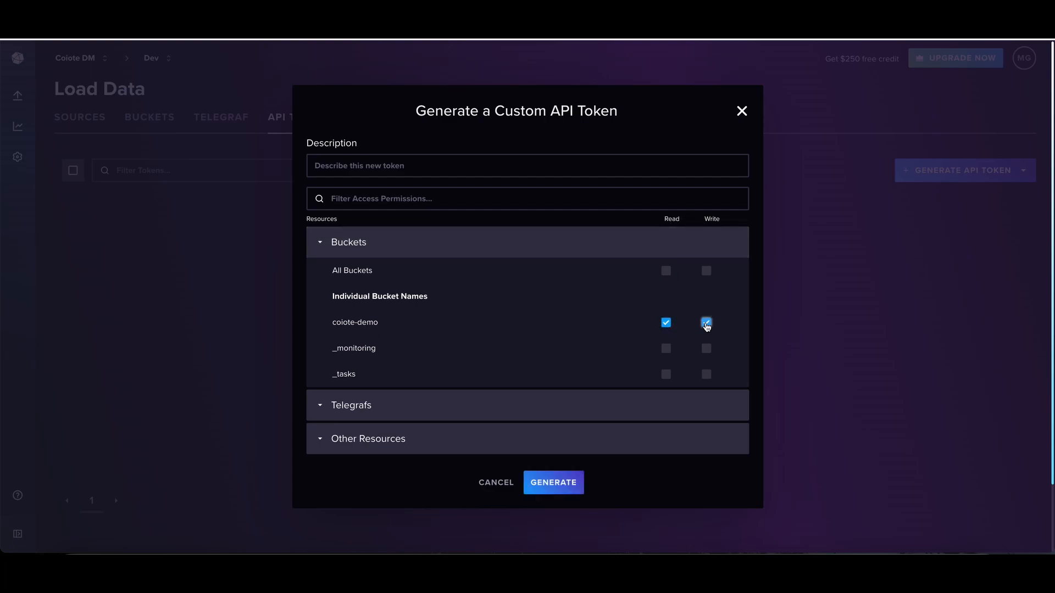
{"action": "left_click", "coordinate": [547, 484]}
- Copy the generated API token and paste it on the "token" line of the Sublime Text notes
{"action": "triple_click", "coordinate": [566, 312]}
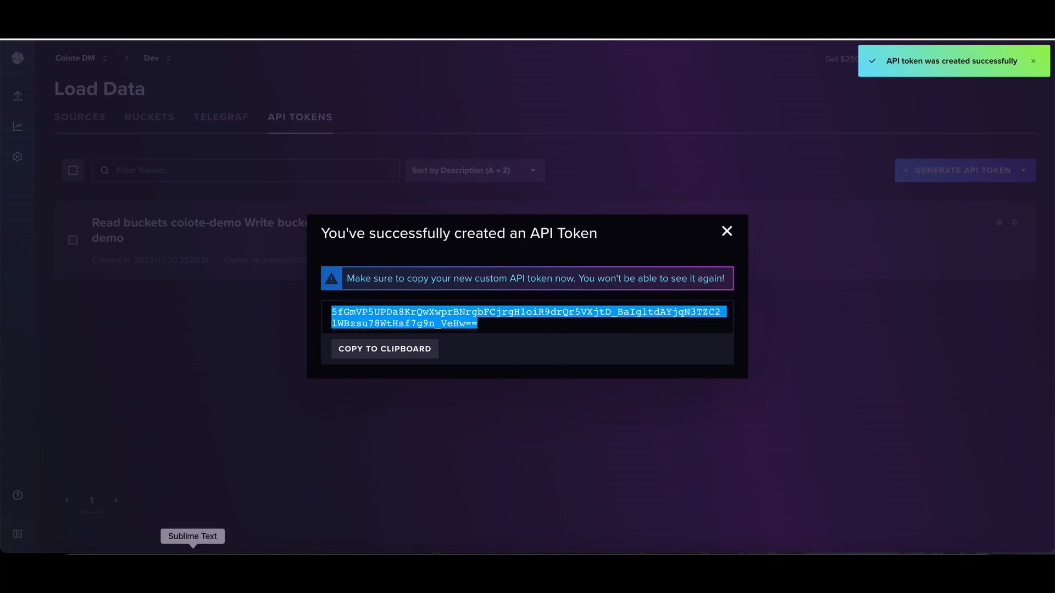
{"action": "left_click", "coordinate": [192, 563]}
{"action": "left_click", "coordinate": [247, 89]}
{"action": "key", "text": "super+v"}
{"action": "key", "text": "BackSpace"}
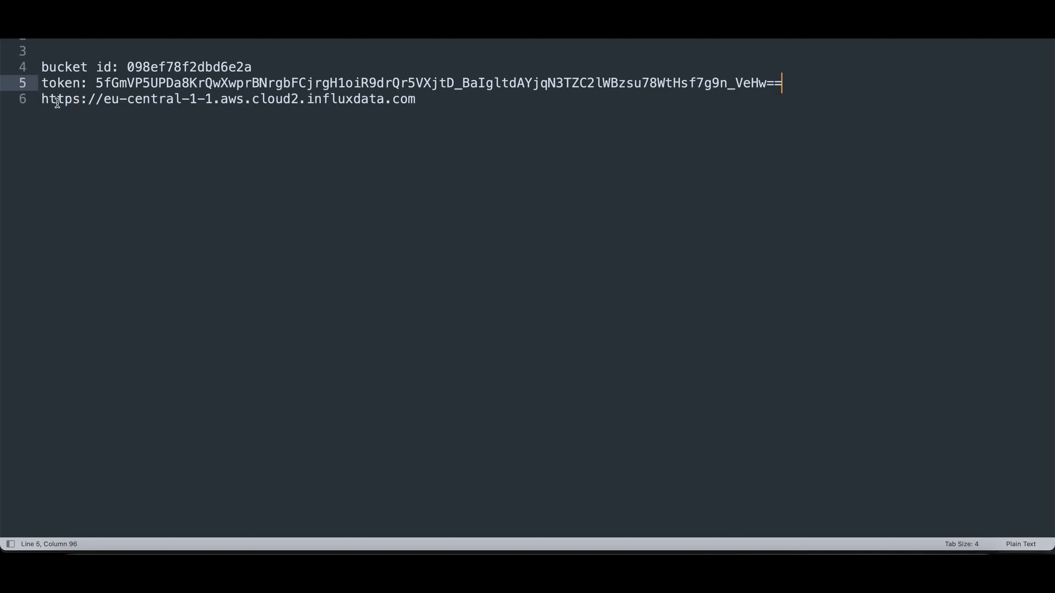
{"action": "left_click_drag", "start_coordinate": [41, 102], "coordinate": [434, 108]}
{"action": "key", "text": "super+c"}
{"action": "key", "text": "ctrl+Left"}
{"action": "left_click", "coordinate": [725, 230]}
{"action": "key", "text": "ctrl+Tab"}
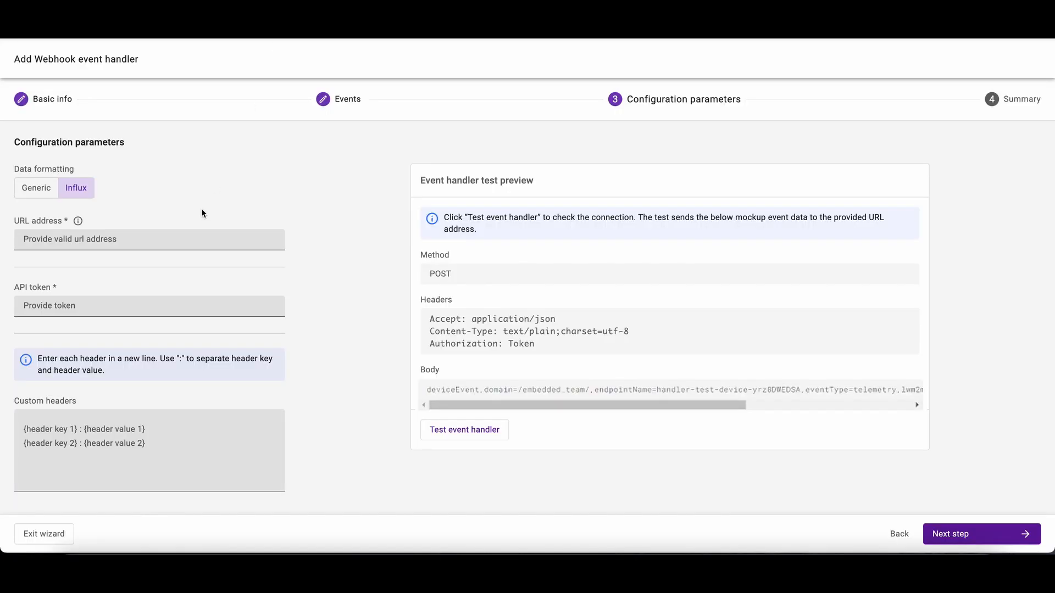
{"action": "left_click", "coordinate": [160, 241]}
{"action": "key", "text": "ctrl+v"}
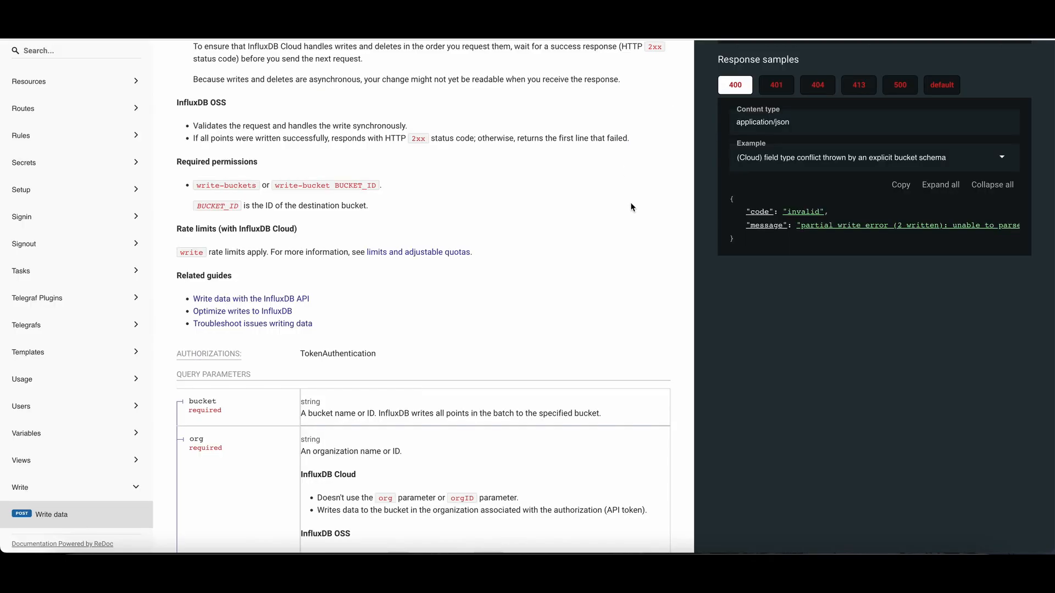
- Copy the write endpoint path /api/v2/write from the InfluxDB API documentation and append it with "?bucket=" to the handler's URL address
{"action": "scroll", "coordinate": [584, 231], "scroll_direction": "up", "scroll_amount": 5}
{"action": "scroll", "coordinate": [584, 236], "scroll_direction": "up", "scroll_amount": 2}
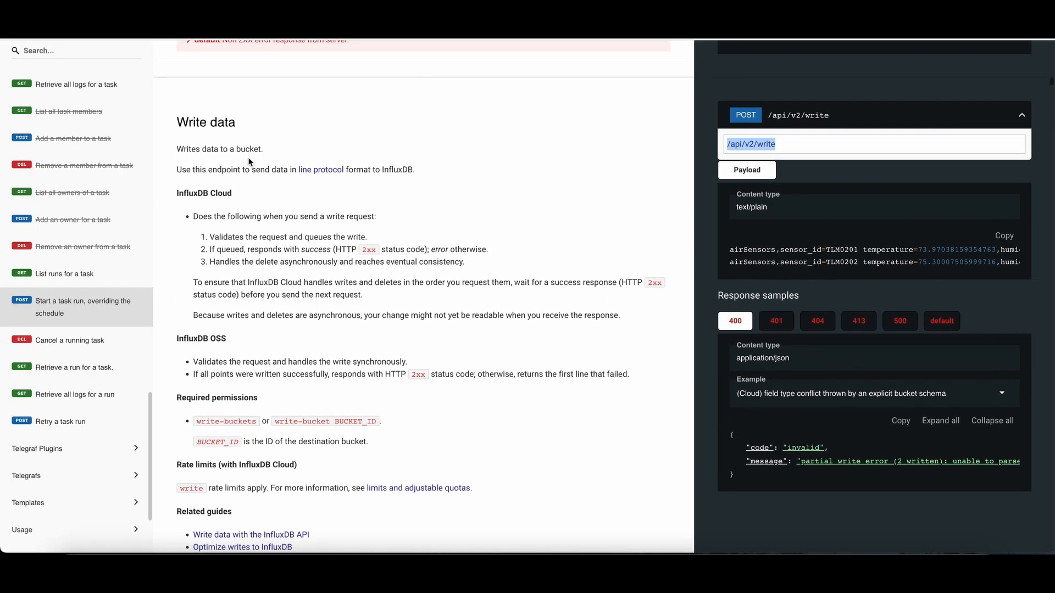
{"action": "left_click", "coordinate": [789, 150]}
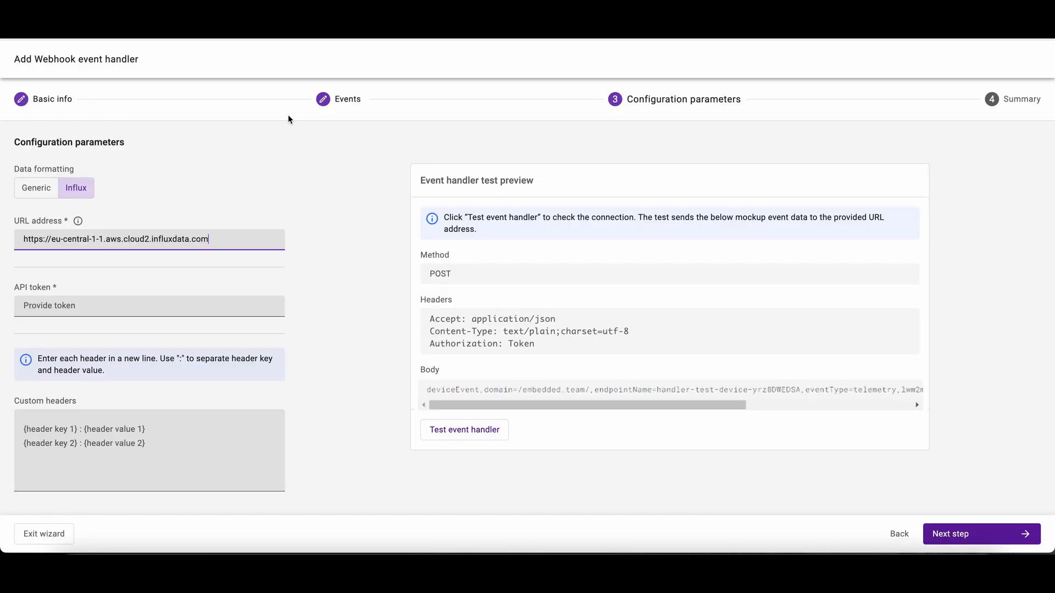
{"action": "left_click", "coordinate": [266, 237]}
{"action": "key", "text": "ctrl+v"}
{"action": "type", "text": "?bucket="}
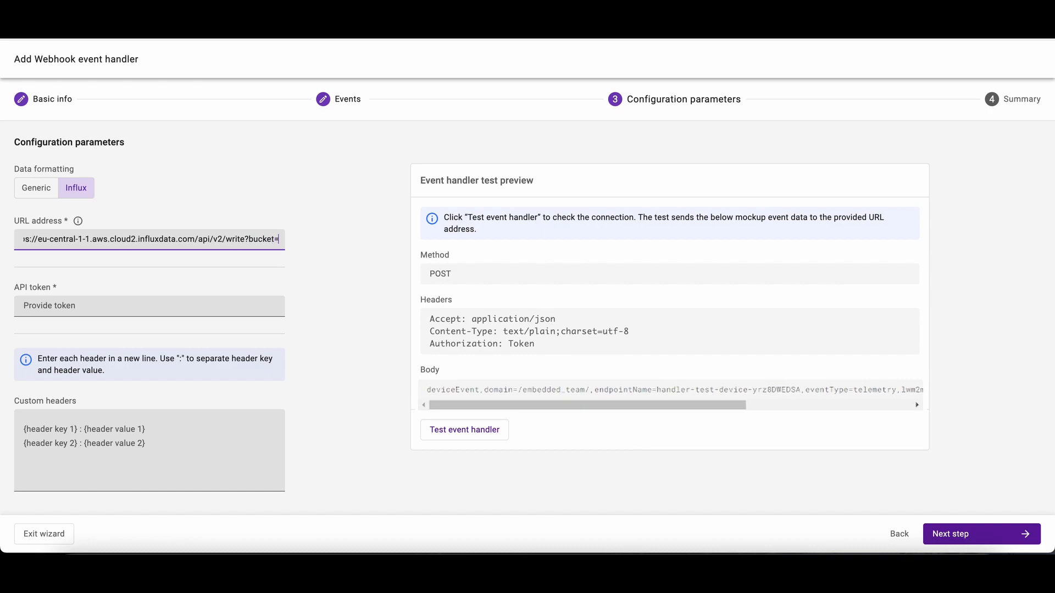
- Copy the bucket ID from the Sublime Text notes and append it to the end of the handler's URL address
{"action": "key", "text": "super+Tab"}
{"action": "left_click", "coordinate": [208, 74]}
{"action": "double_click", "coordinate": [208, 68]}
{"action": "key", "text": "super+c"}
{"action": "key", "text": "super+Tab"}
{"action": "key", "text": "super+v"}
{"action": "left_click", "coordinate": [232, 281]}
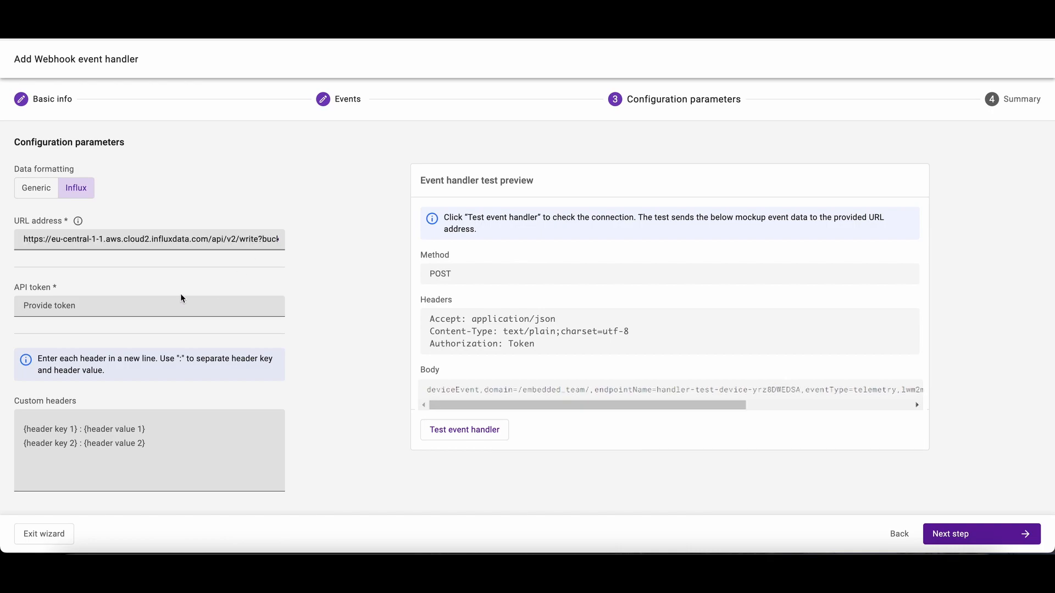
- Enter an incorrect value in the API token field and test the event handler
{"action": "left_click", "coordinate": [145, 309]}
{"action": "type", "text": "wrong-token"}
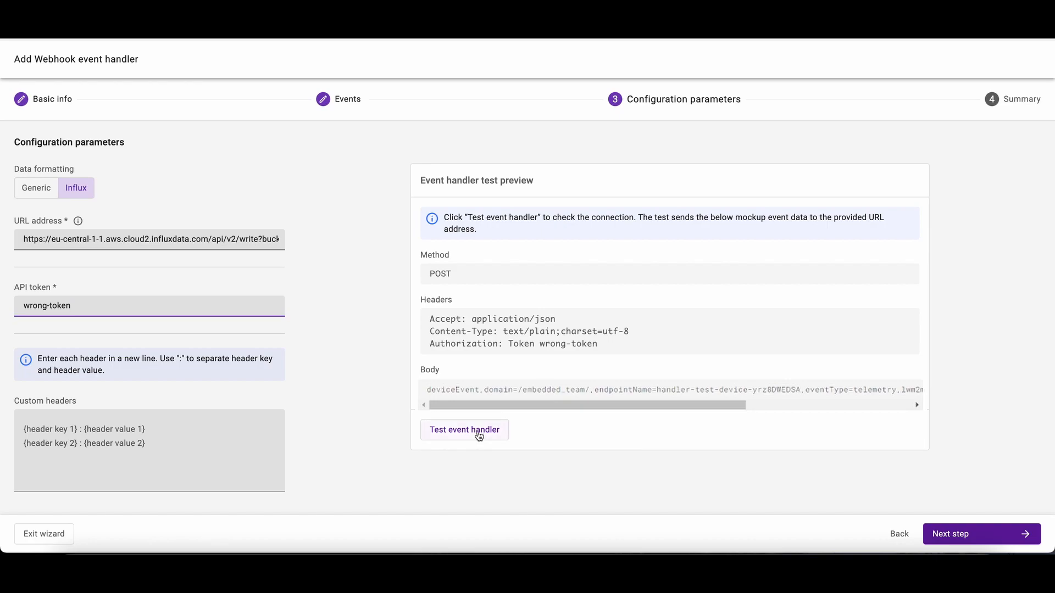
{"action": "left_click", "coordinate": [478, 434]}
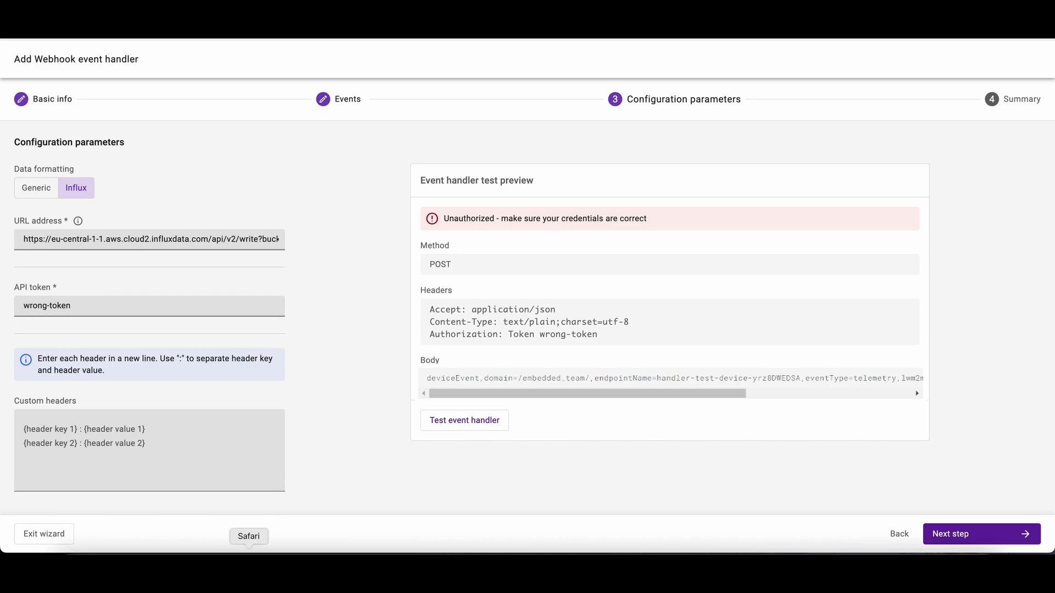
- Replace the API token field's content with the generated token from the notes and test the event handler again
{"action": "left_click", "coordinate": [193, 566]}
{"action": "double_click", "coordinate": [426, 83]}
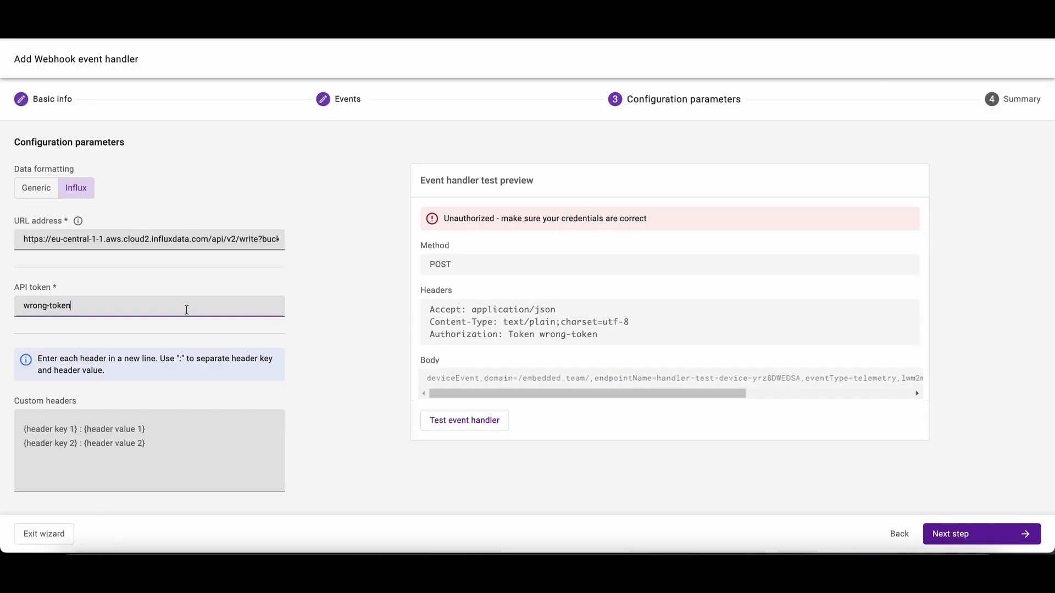
{"action": "triple_click", "coordinate": [186, 309]}
{"action": "key", "text": "super+v"}
{"action": "left_click", "coordinate": [363, 335]}
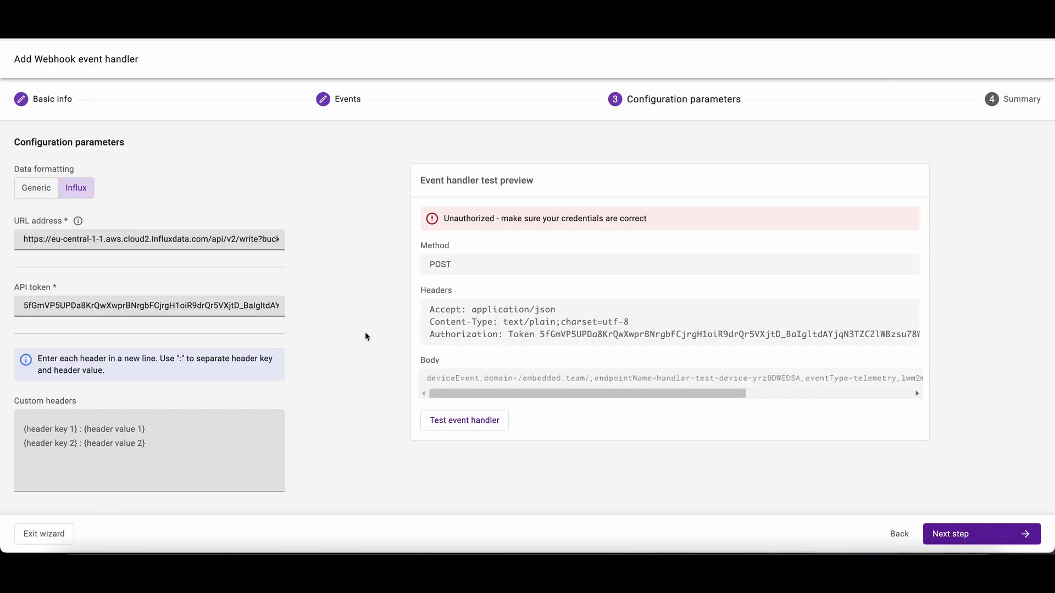
{"action": "left_click", "coordinate": [462, 427]}
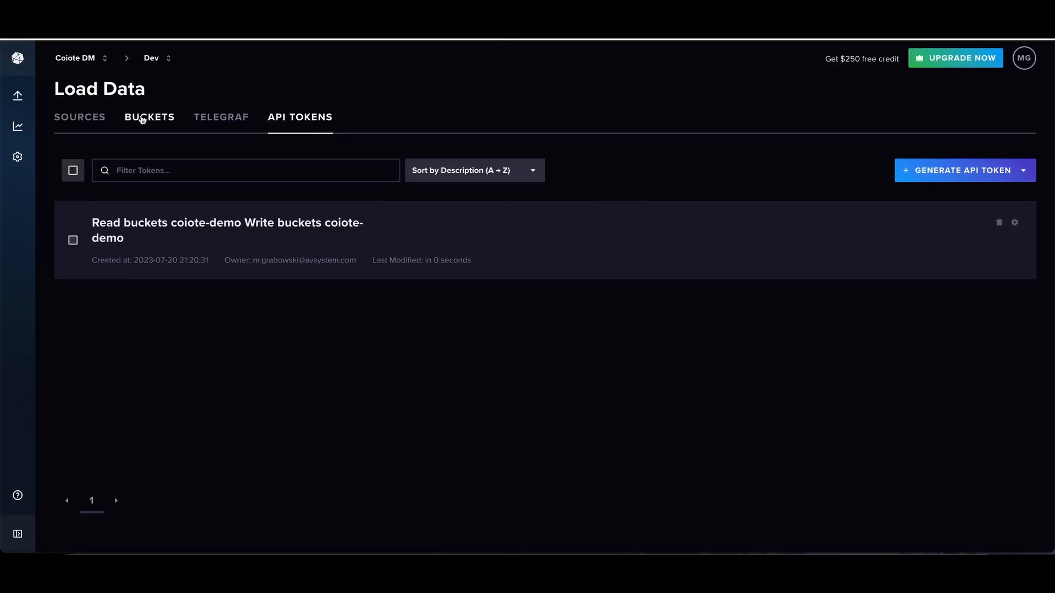
- Query the coiote-demo bucket's deviceEvent measurement for the past hour in InfluxDB's Data Explorer and examine all result columns
{"action": "left_click", "coordinate": [141, 119]}
{"action": "left_click", "coordinate": [114, 218]}
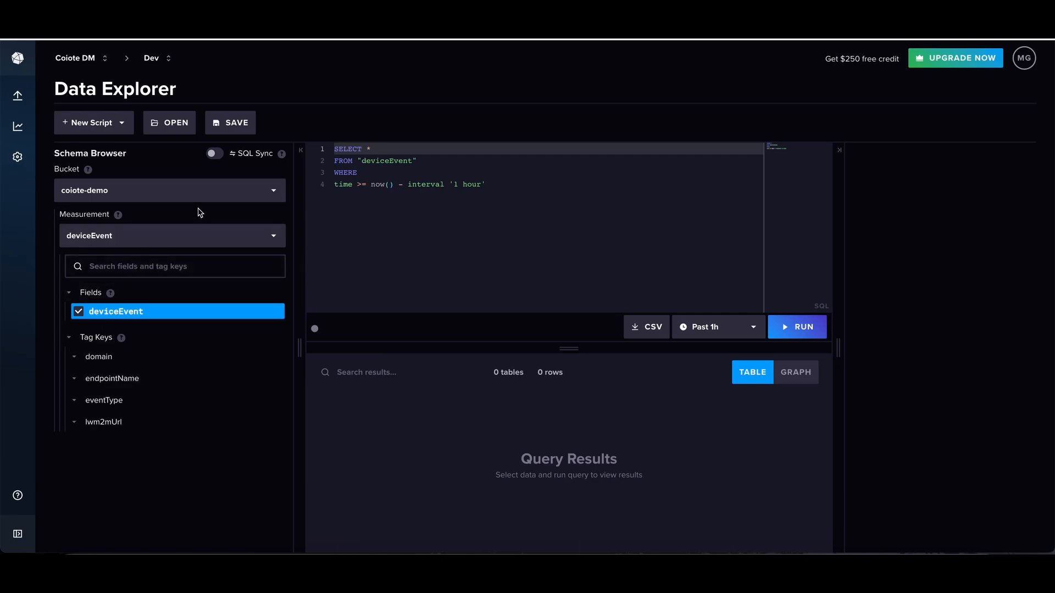
{"action": "left_click", "coordinate": [821, 324]}
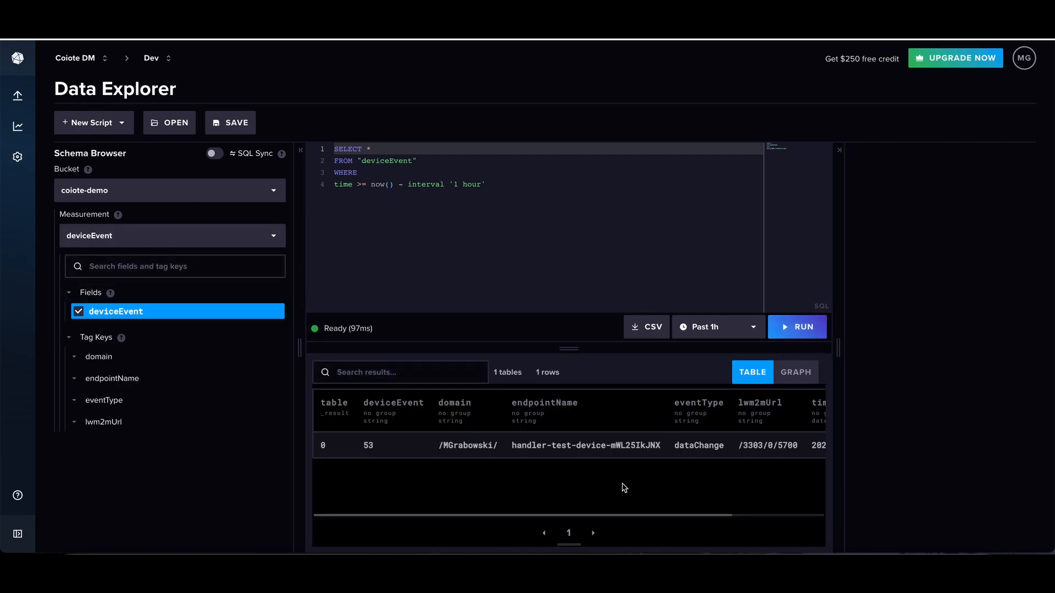
{"action": "scroll", "coordinate": [433, 448], "scroll_direction": "right", "scroll_amount": 3}
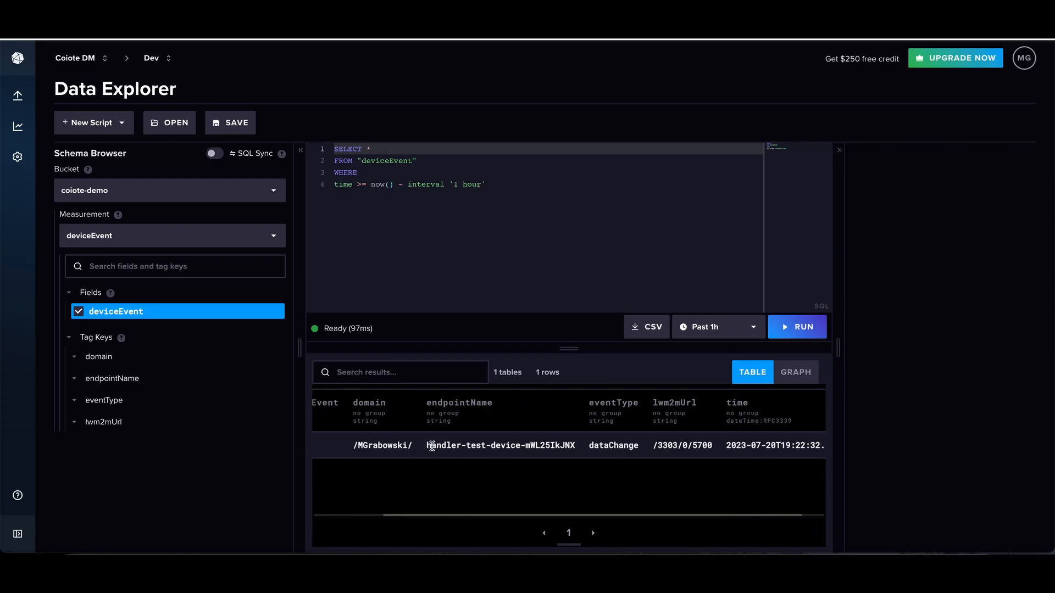
{"action": "scroll", "coordinate": [432, 446], "scroll_direction": "left", "scroll_amount": 3}
{"action": "scroll", "coordinate": [431, 447], "scroll_direction": "right", "scroll_amount": 3}
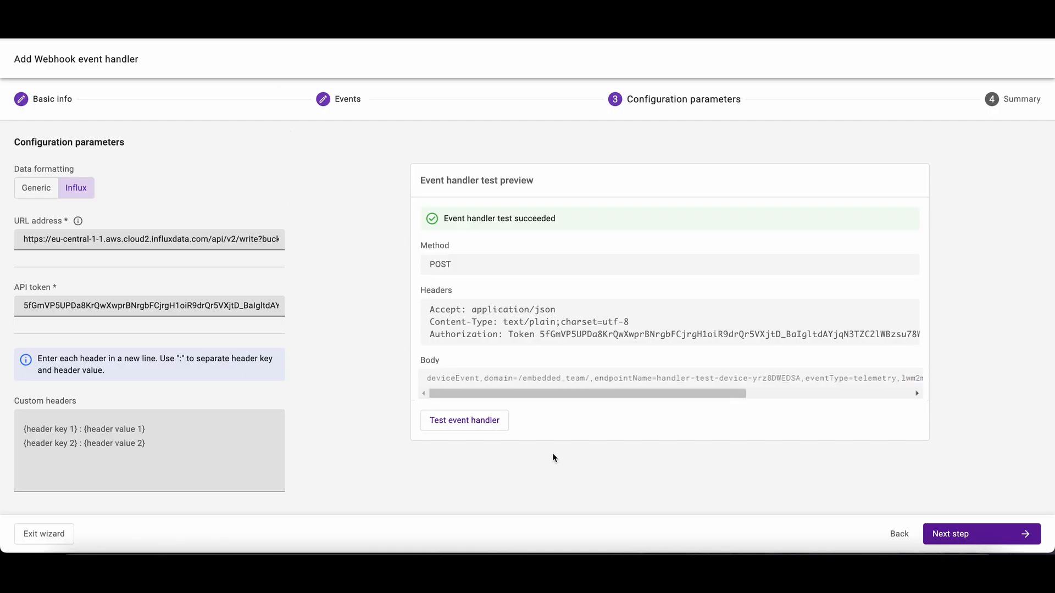
- In the Coiote wizard, review the handler's summary, including the /3303 Temperature resources and configuration parameters, and add the event handler
{"action": "left_click", "coordinate": [962, 538]}
{"action": "scroll", "coordinate": [471, 434], "scroll_direction": "down", "scroll_amount": 1}
{"action": "scroll", "coordinate": [351, 417], "scroll_direction": "up", "scroll_amount": 1}
{"action": "left_click", "coordinate": [85, 380]}
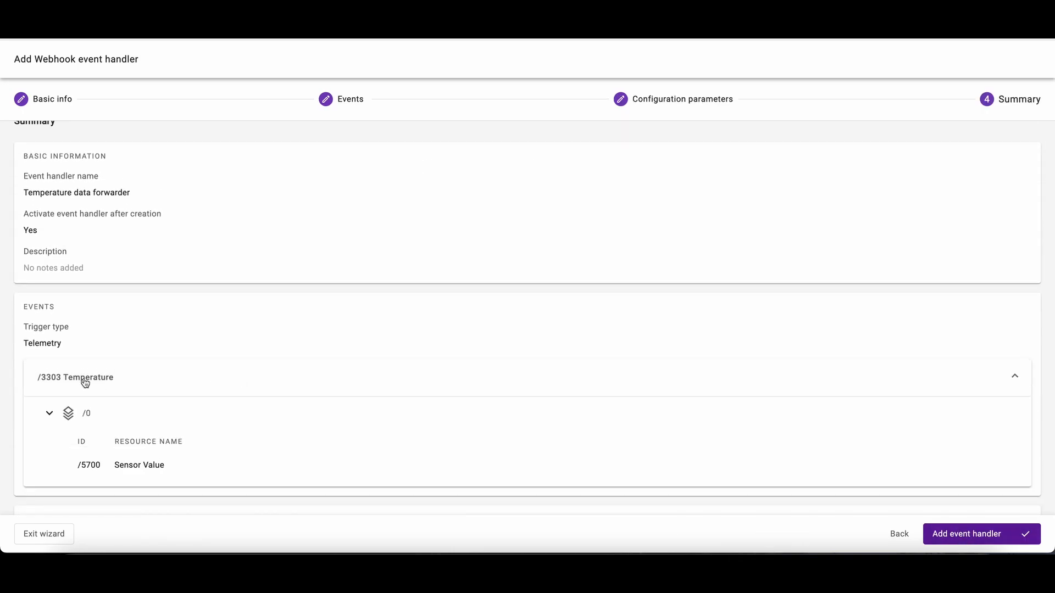
{"action": "scroll", "coordinate": [137, 478], "scroll_direction": "down", "scroll_amount": 3}
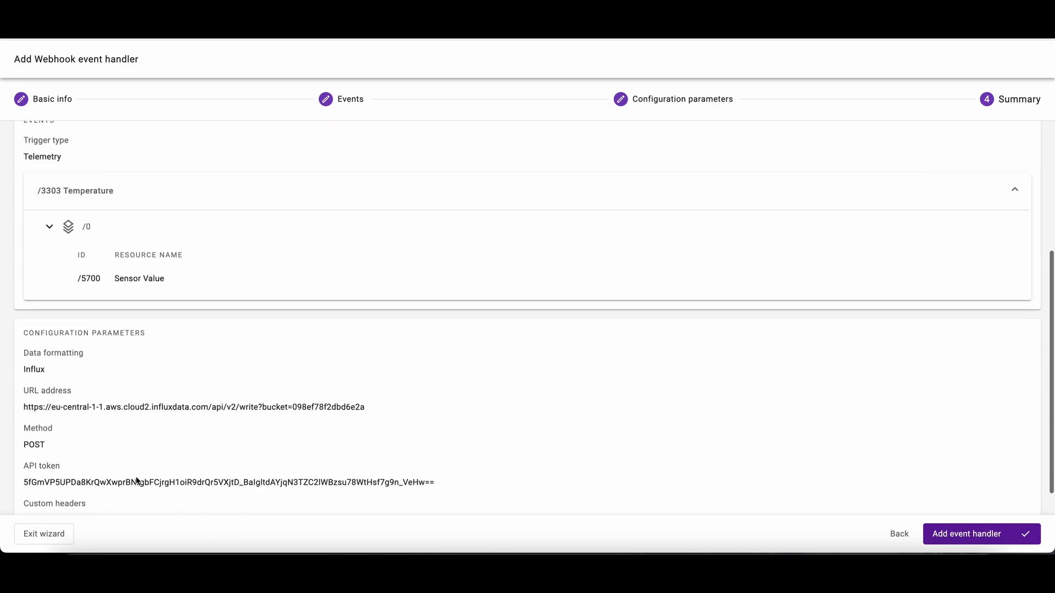
{"action": "scroll", "coordinate": [137, 481], "scroll_direction": "down", "scroll_amount": 1}
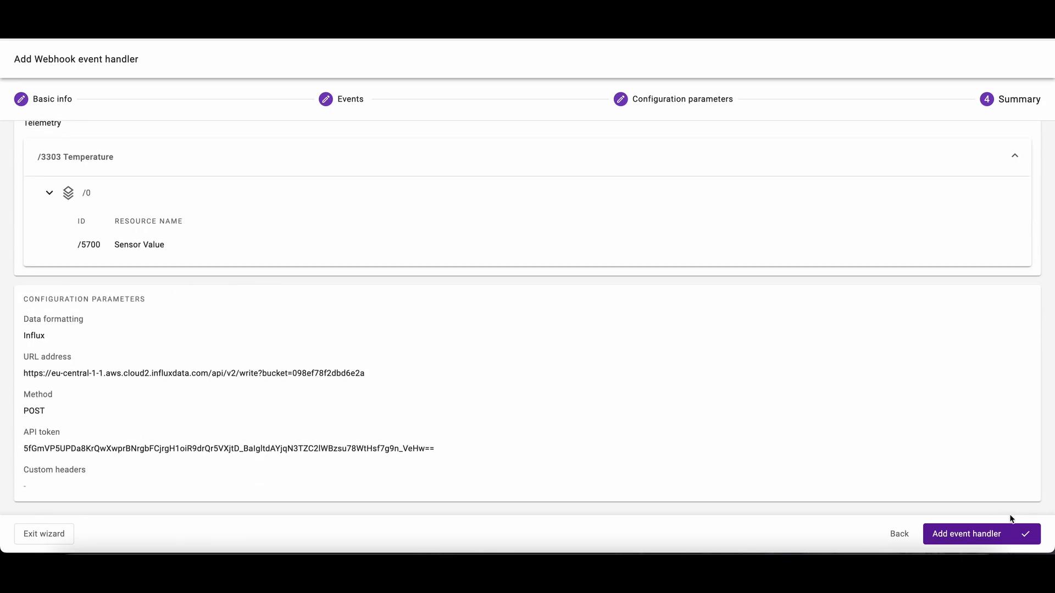
{"action": "left_click", "coordinate": [996, 542]}
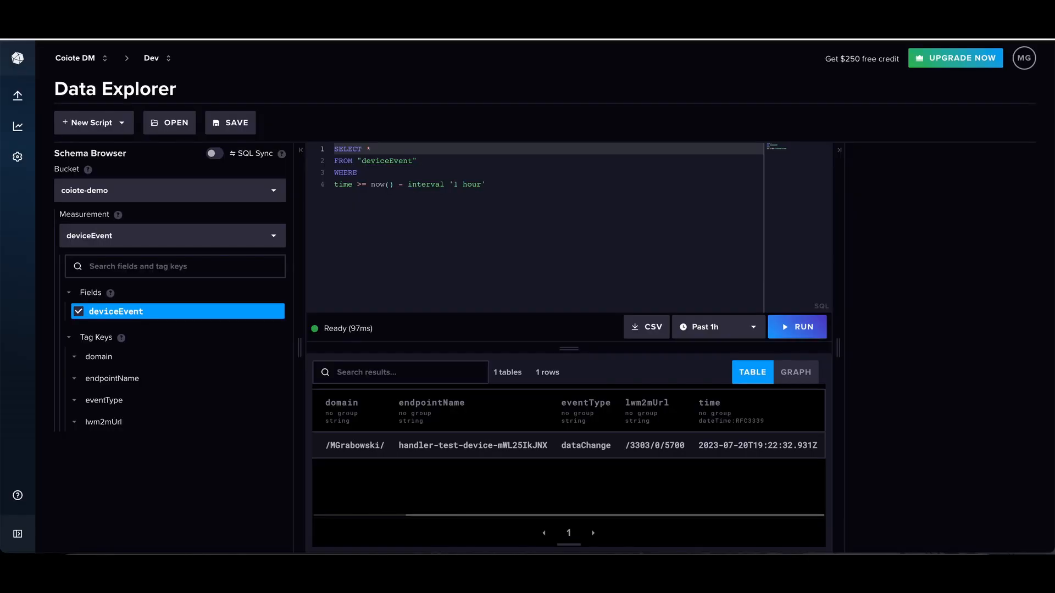
- Switch back to InfluxDB's Data Explorer and rerun the past-hour deviceEvent query twice to check for new telemetry
{"action": "left_click", "coordinate": [802, 328]}
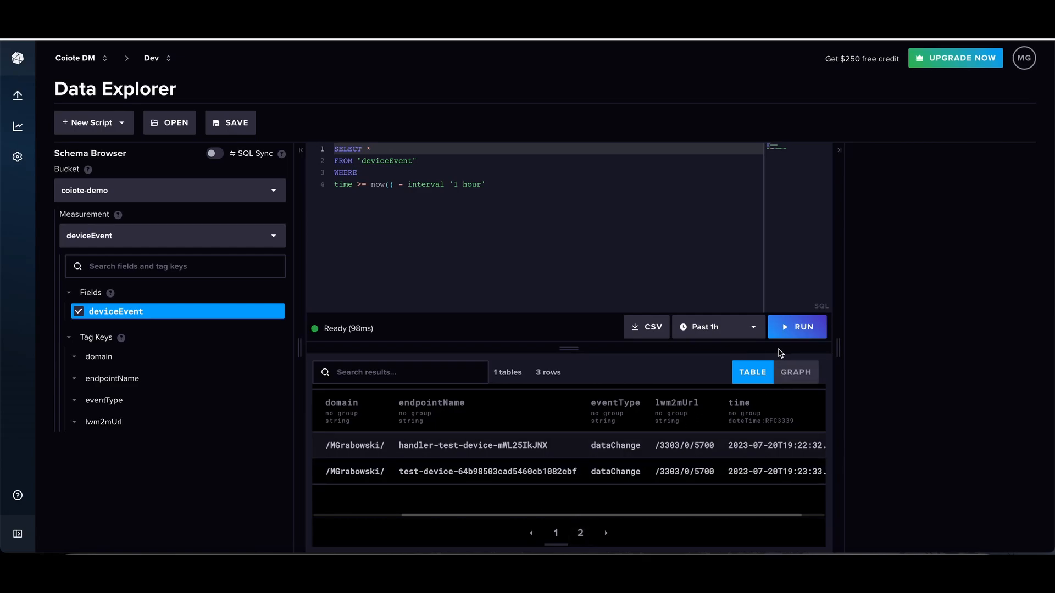
{"action": "left_click", "coordinate": [796, 330]}
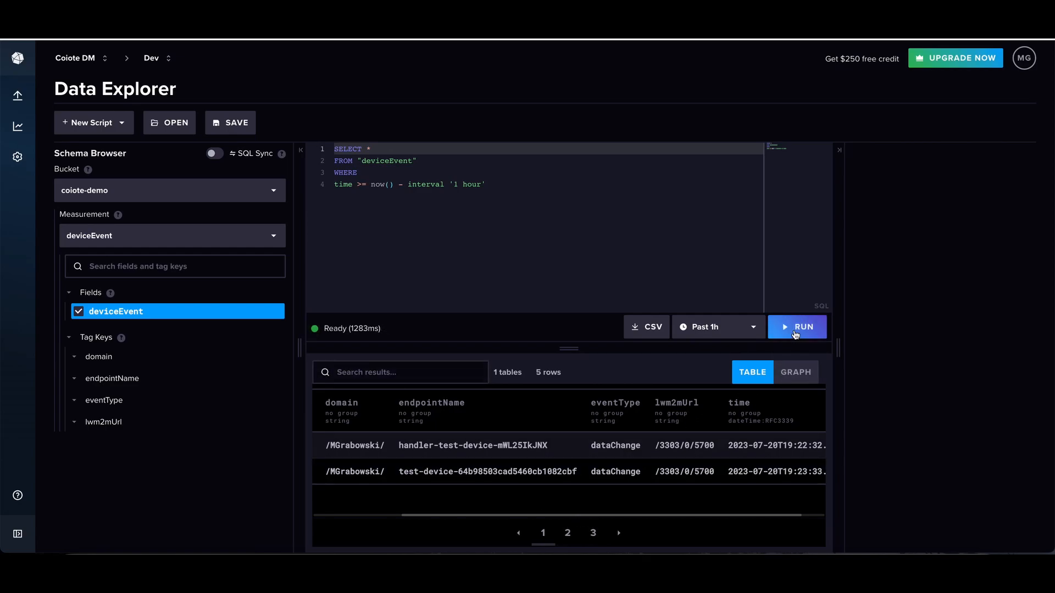